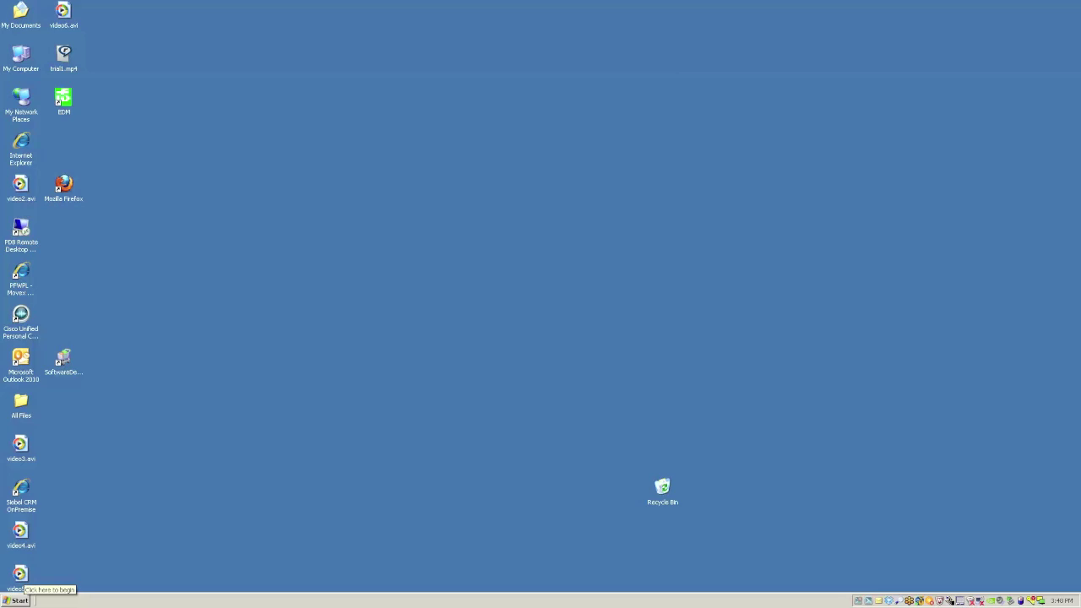
- Open the Internet Protocol (TCP/IP) properties of the Local Area Connection
{"action": "left_click", "coordinate": [19, 599]}
{"action": "mouse_move", "coordinate": [51, 507]}
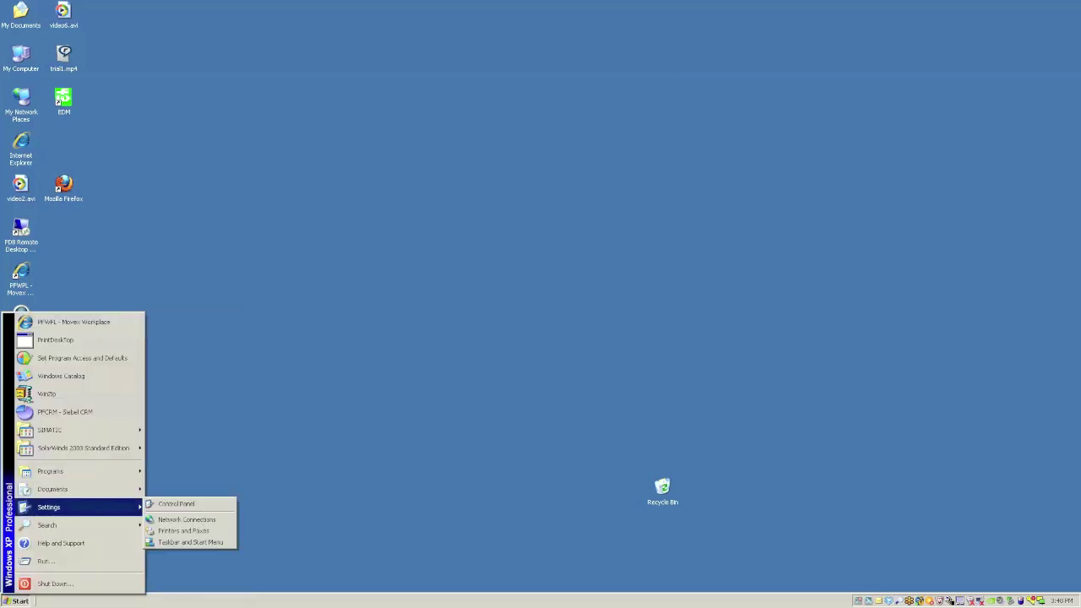
{"action": "left_click", "coordinate": [187, 519]}
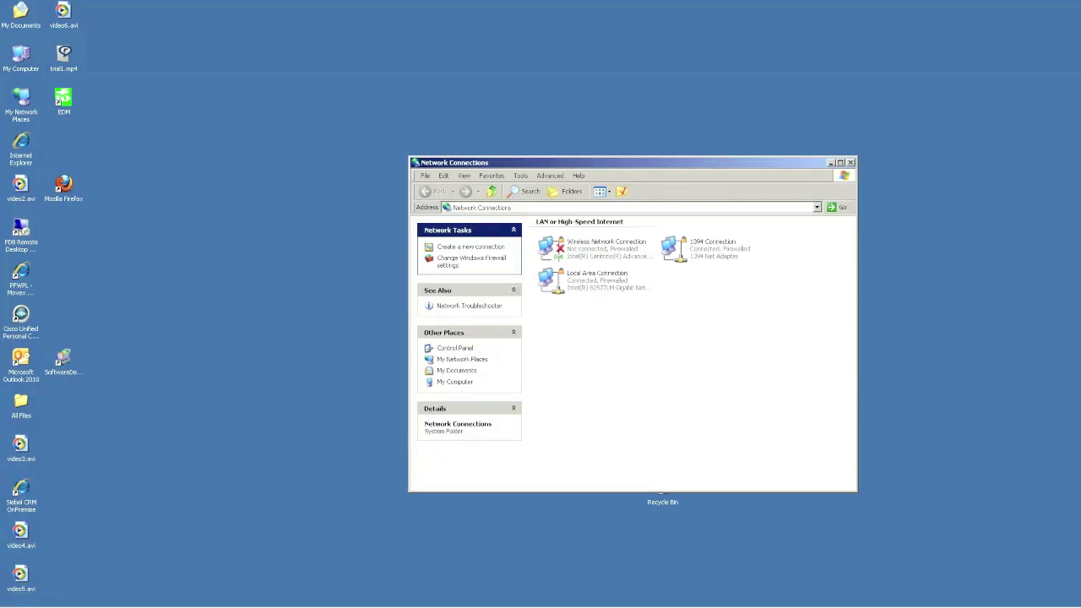
{"action": "double_click", "coordinate": [597, 281]}
{"action": "left_click", "coordinate": [472, 390]}
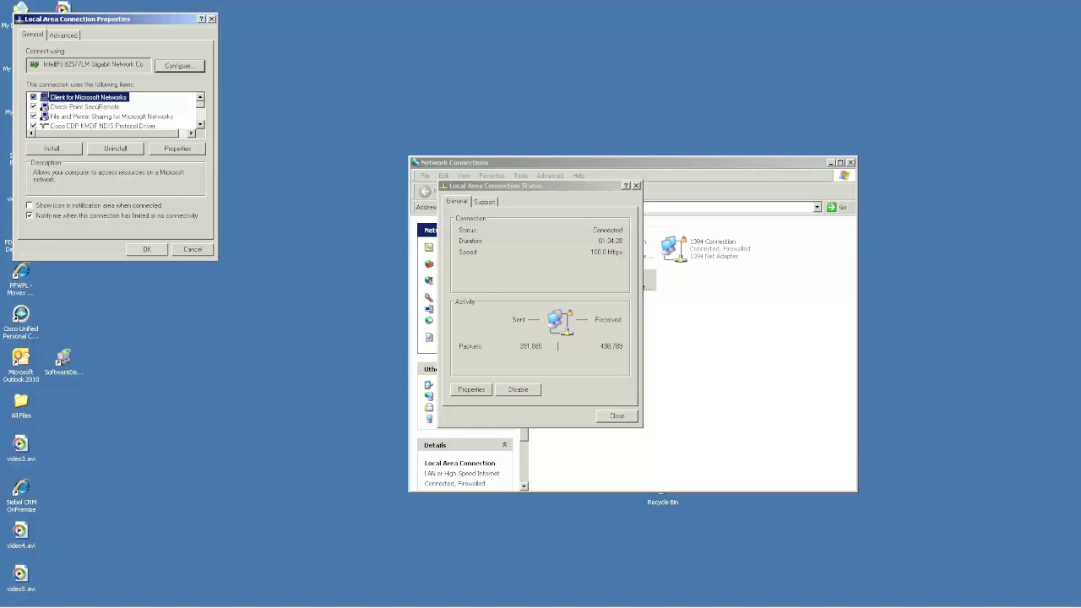
{"action": "scroll", "coordinate": [112, 111], "scroll_direction": "down", "scroll_amount": 3}
{"action": "left_click", "coordinate": [84, 116]}
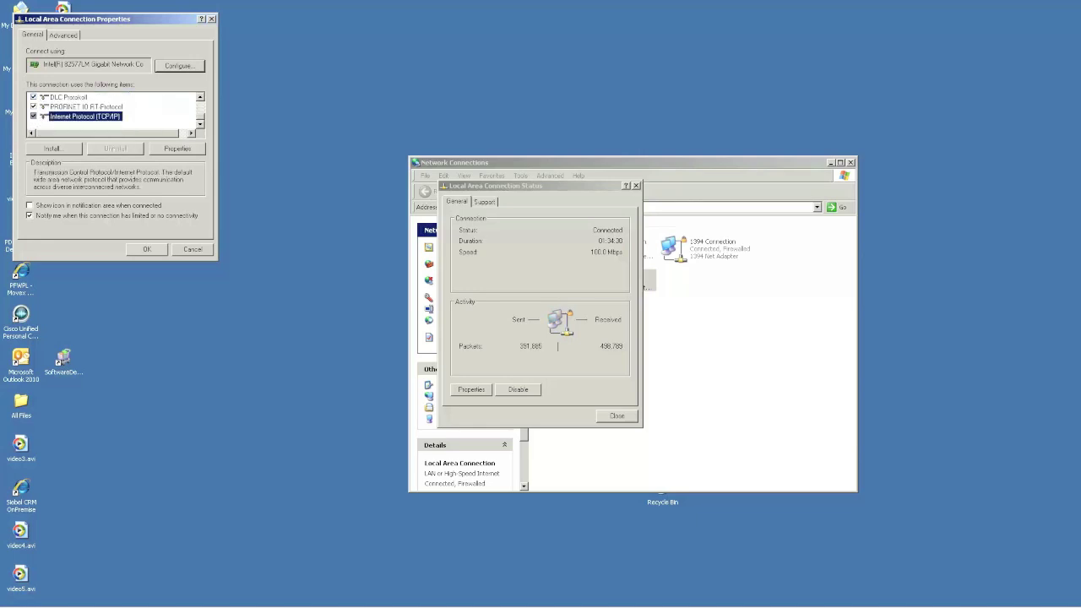
{"action": "left_click", "coordinate": [176, 149]}
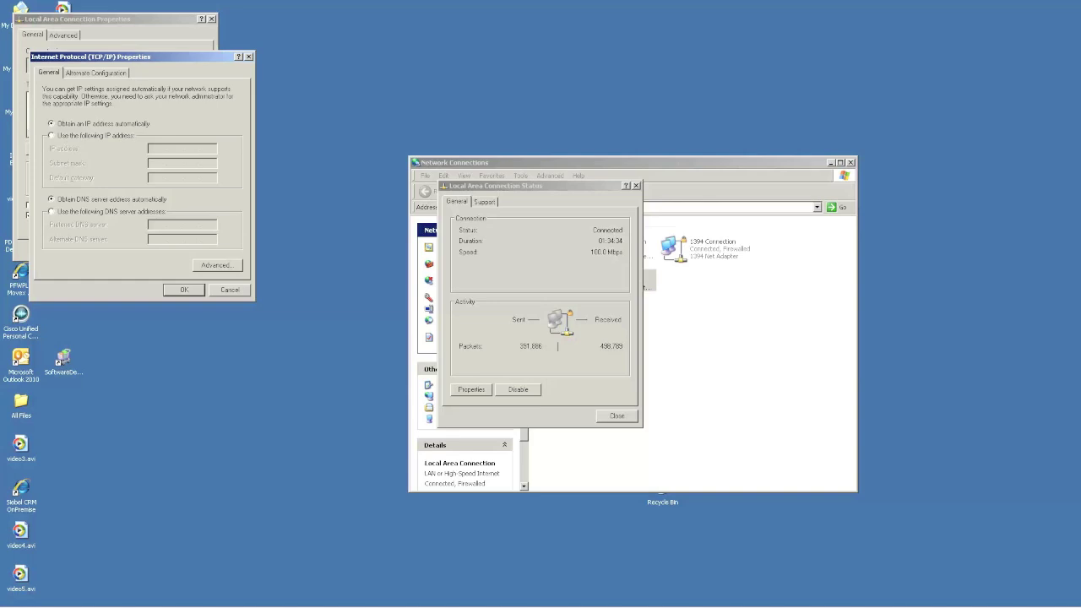
- Assign the static IP address 172.18.30.15 with the default subnet mask and close the connection's dialogs
{"action": "key", "text": "alt+s"}
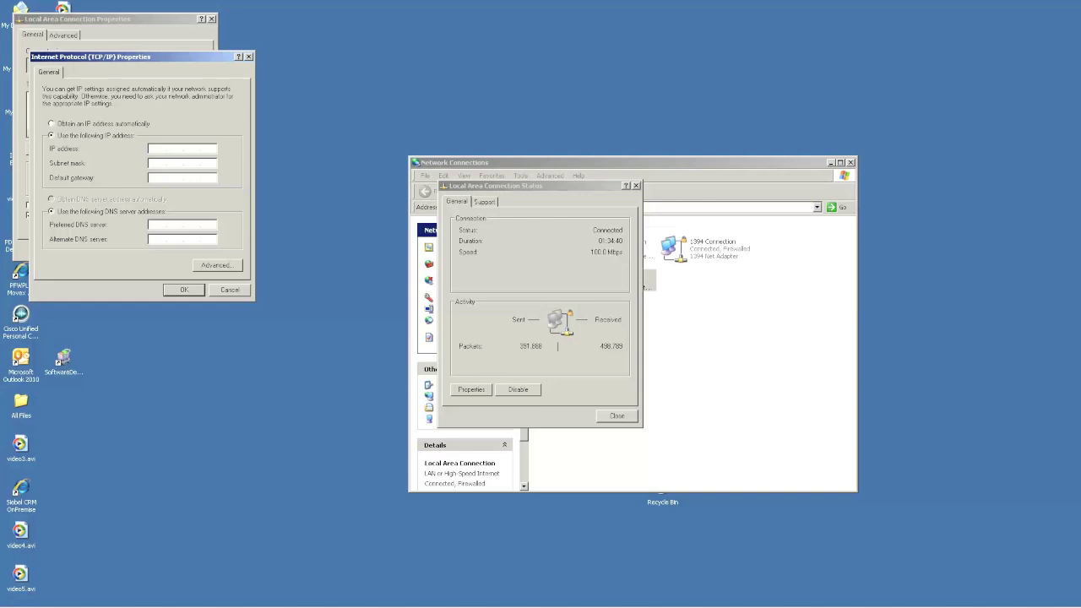
{"action": "type", "text": "172 . 18 . 30 . 15"}
{"action": "key", "text": "Tab"}
{"action": "key", "text": "Return"}
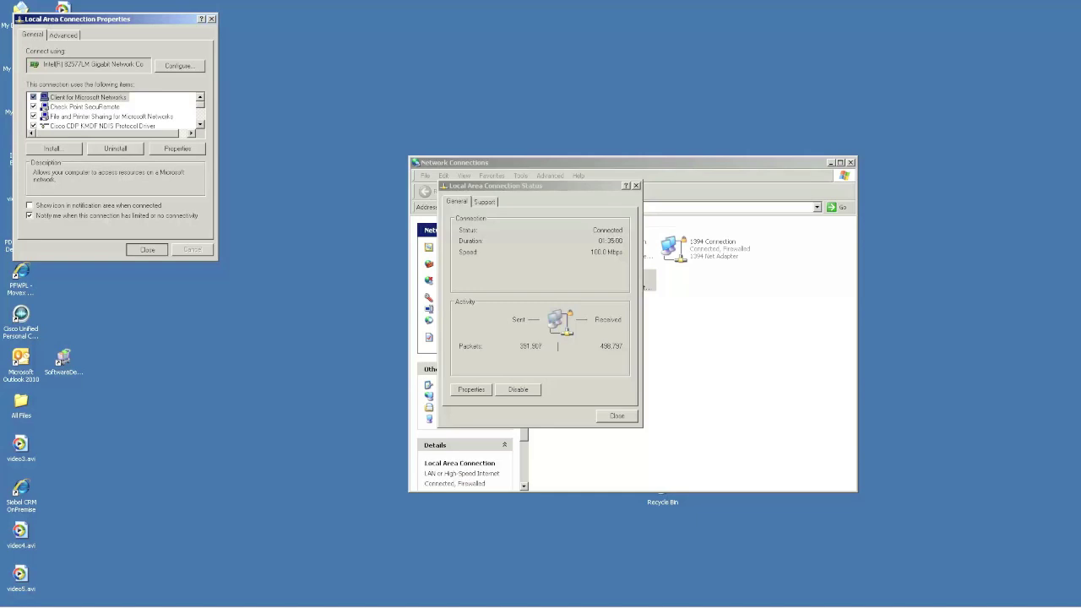
{"action": "key", "text": "Return"}
{"action": "left_click", "coordinate": [617, 416]}
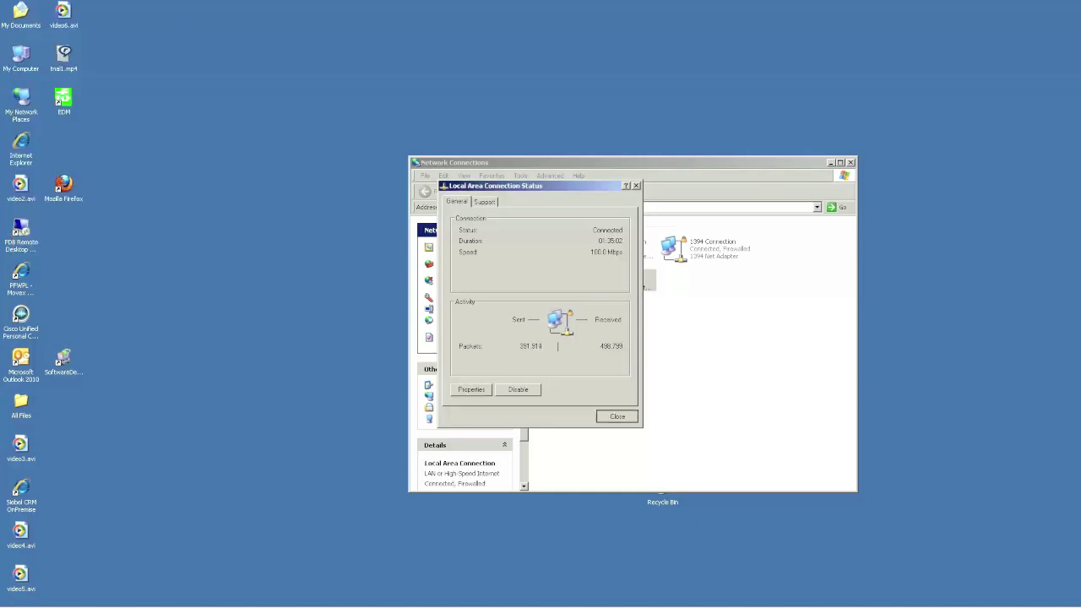
- Open a command prompt and ping 172.18.30.70
{"action": "left_click", "coordinate": [17, 601]}
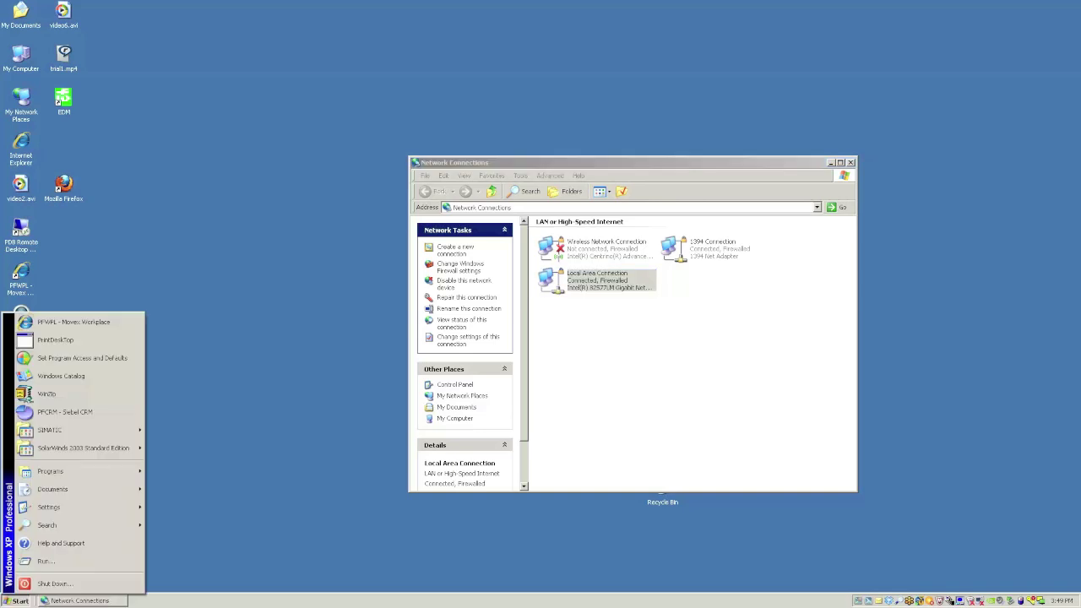
{"action": "key", "text": "Up"}
{"action": "key", "text": "Up"}
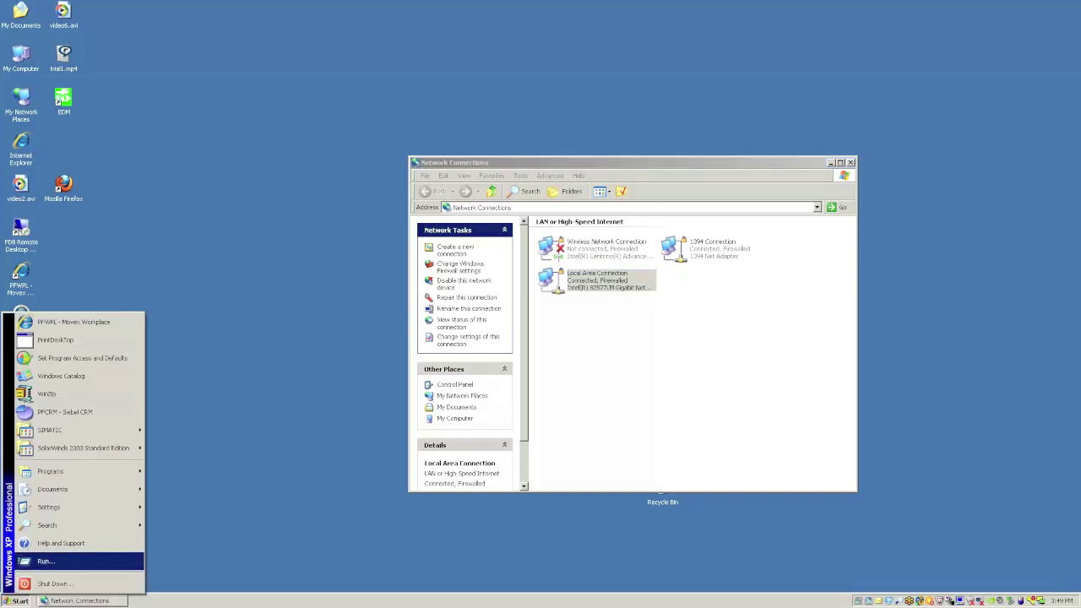
{"action": "key", "text": "Return"}
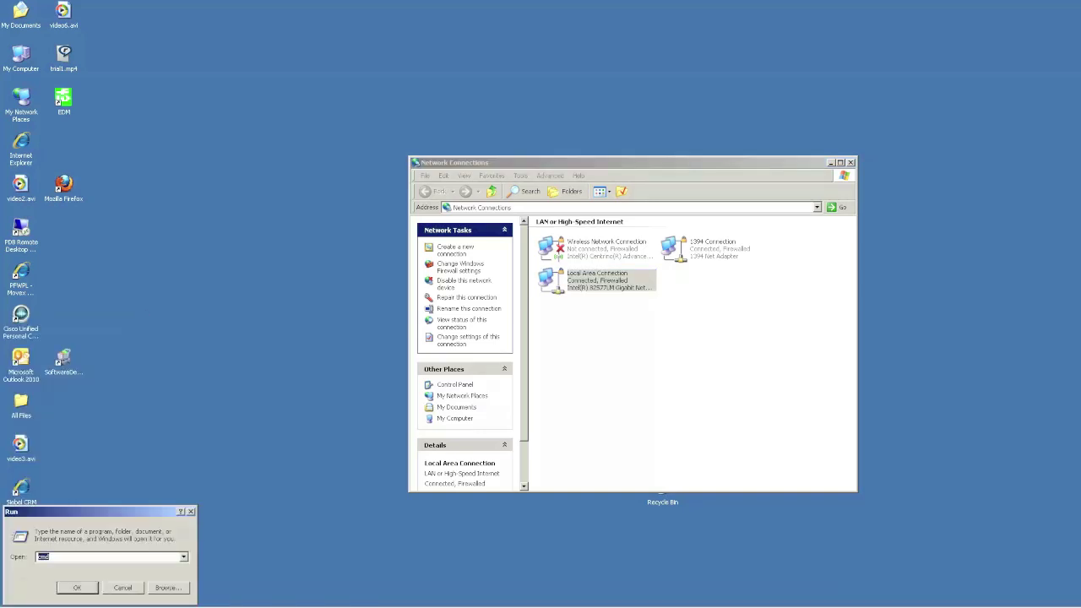
{"action": "key", "text": "Return"}
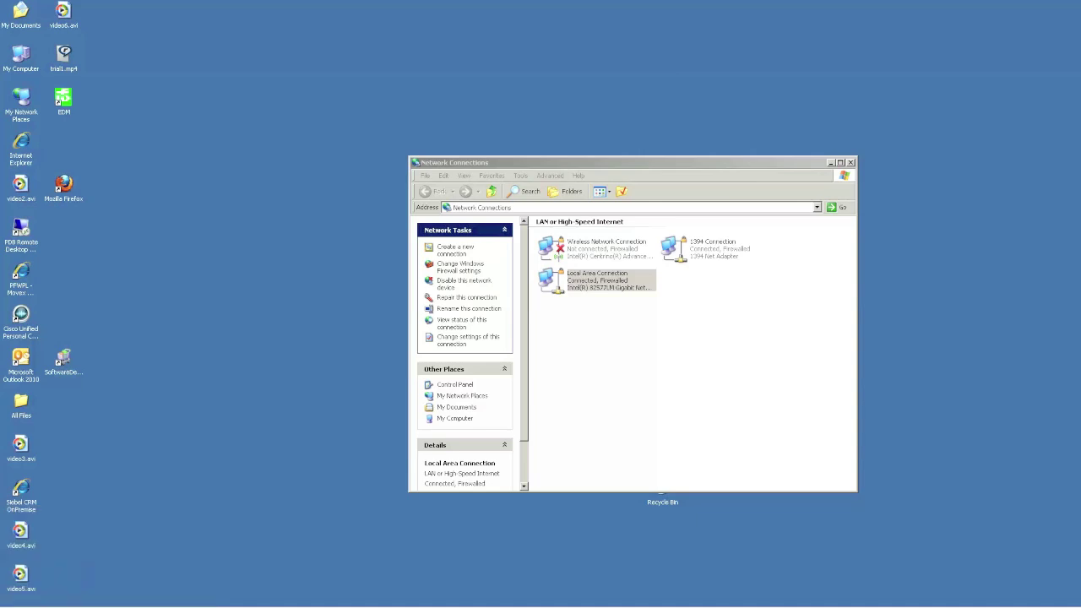
{"action": "type", "text": "p"}
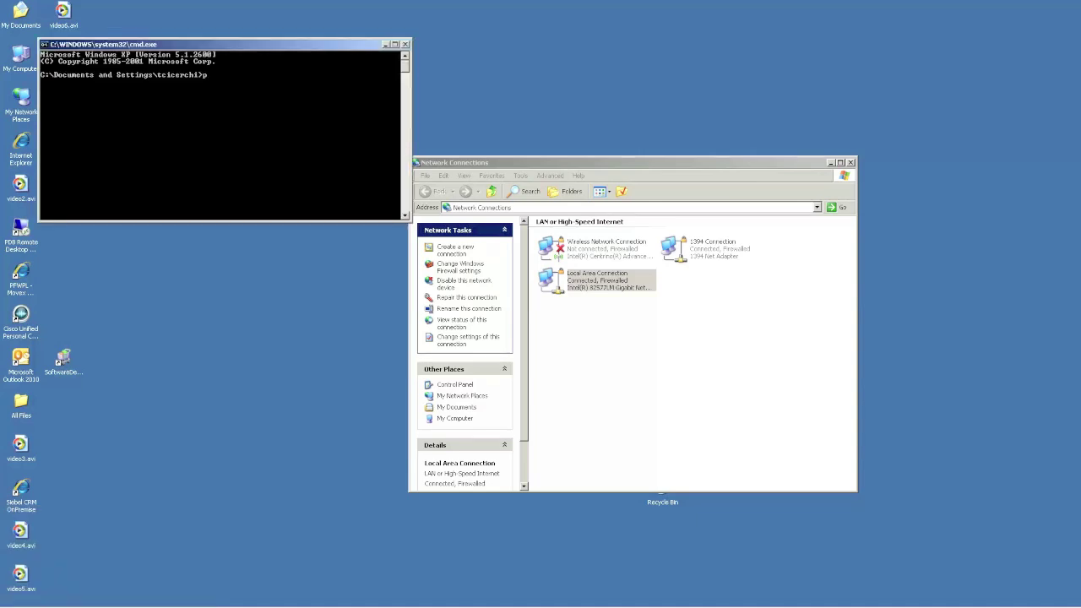
{"action": "type", "text": "ing 172.18.30.70"}
{"action": "key", "text": "Return"}
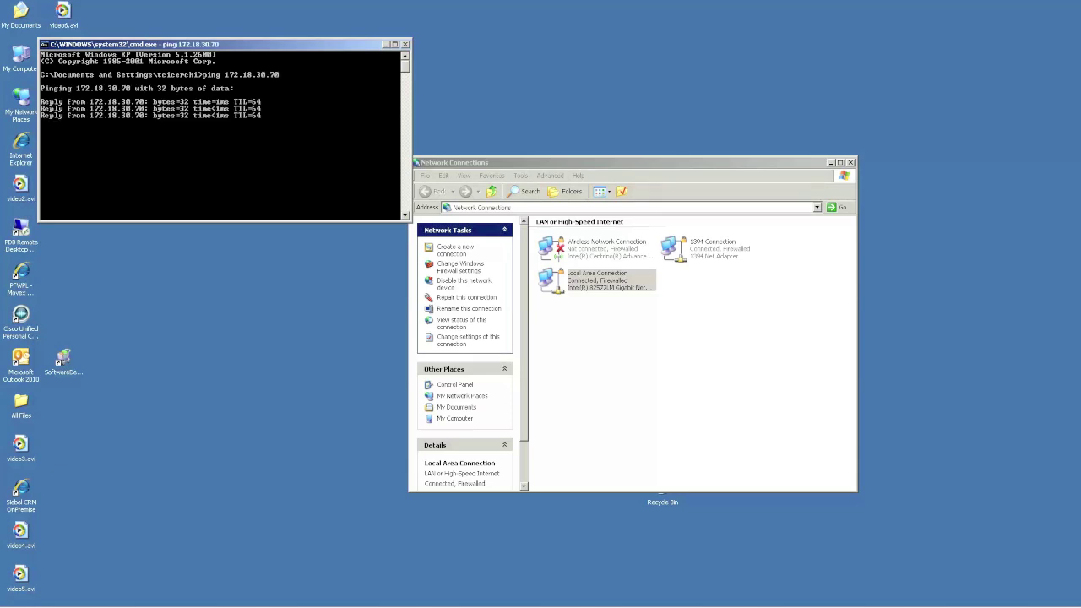
- Ping 172.18.30.9 from the command prompt
{"action": "type", "text": "in"}
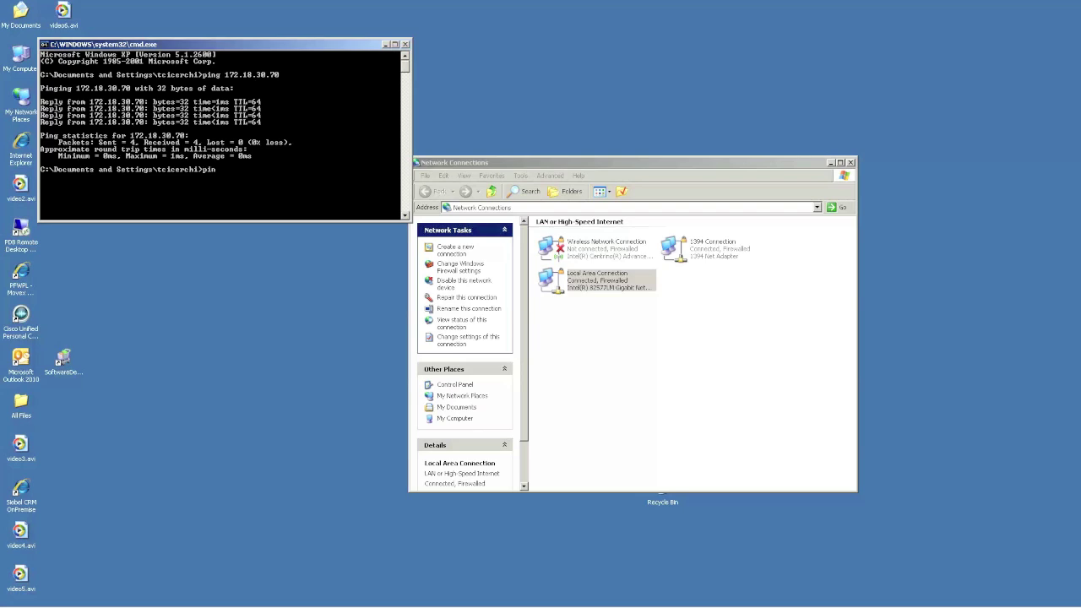
{"action": "type", "text": "g 172.18.30.9"}
{"action": "key", "text": "Return"}
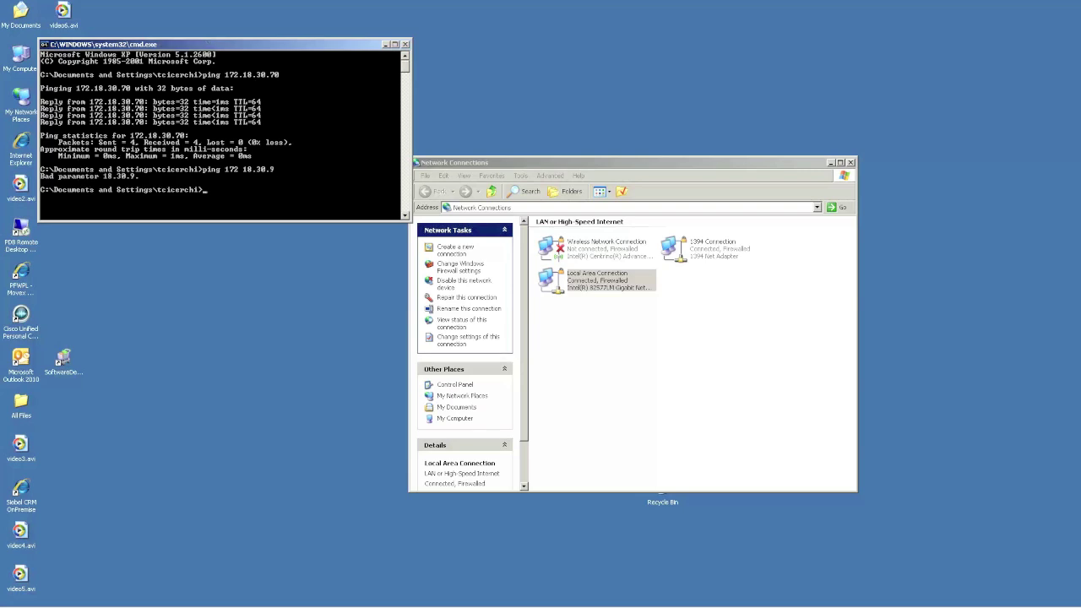
{"action": "key", "text": "Up"}
{"action": "key", "text": "Return"}
{"action": "key", "text": "Up"}
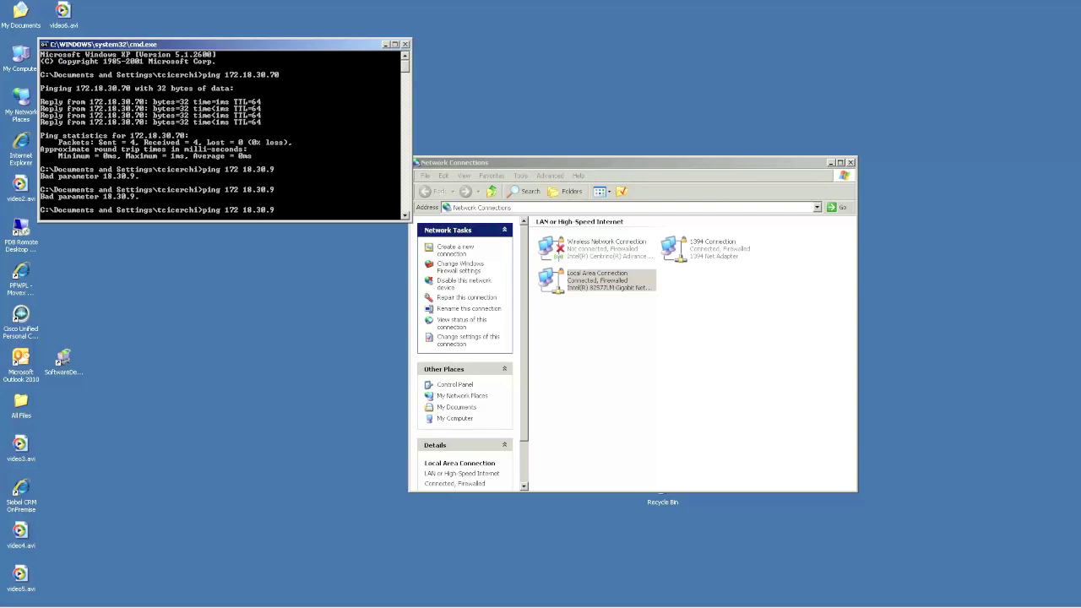
{"action": "key", "text": "Left"}
{"action": "key", "text": "Left"}
{"action": "key", "text": "Left"}
{"action": "key", "text": "Left"}
{"action": "key", "text": "Left"}
{"action": "key", "text": "Left"}
{"action": "key", "text": "Left"}
{"action": "key", "text": "BackSpace"}
{"action": "type", "text": "."}
{"action": "key", "text": "Return"}
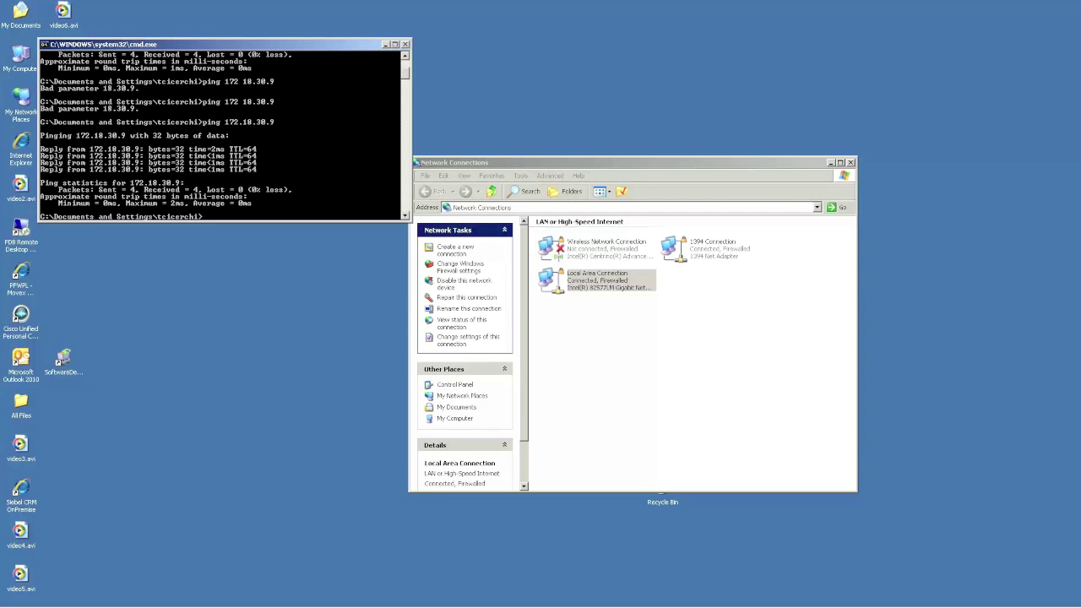
- Check the computer's IP settings with ipconfig and close the command prompt and Network Connections windows
{"action": "type", "text": "ipconfig"}
{"action": "key", "text": "BackSpace"}
{"action": "key", "text": "BackSpace"}
{"action": "key", "text": "BackSpace"}
{"action": "key", "text": "BackSpace"}
{"action": "key", "text": "BackSpace"}
{"action": "key", "text": "BackSpace"}
{"action": "key", "text": "BackSpace"}
{"action": "key", "text": "BackSpace"}
{"action": "type", "text": "ipconfig"}
{"action": "key", "text": "Return"}
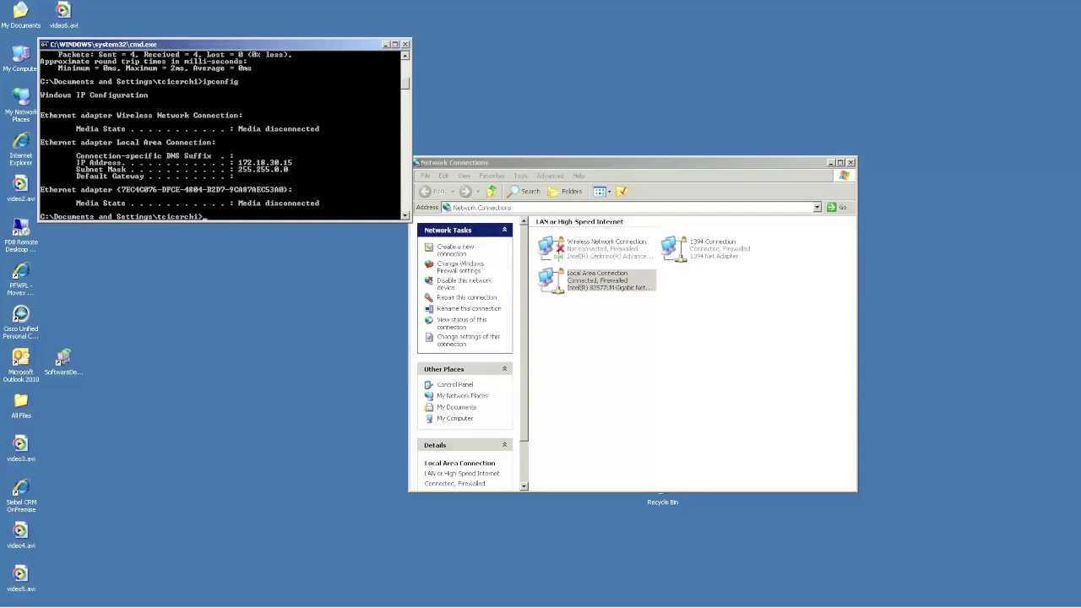
{"action": "key", "text": "alt+F4"}
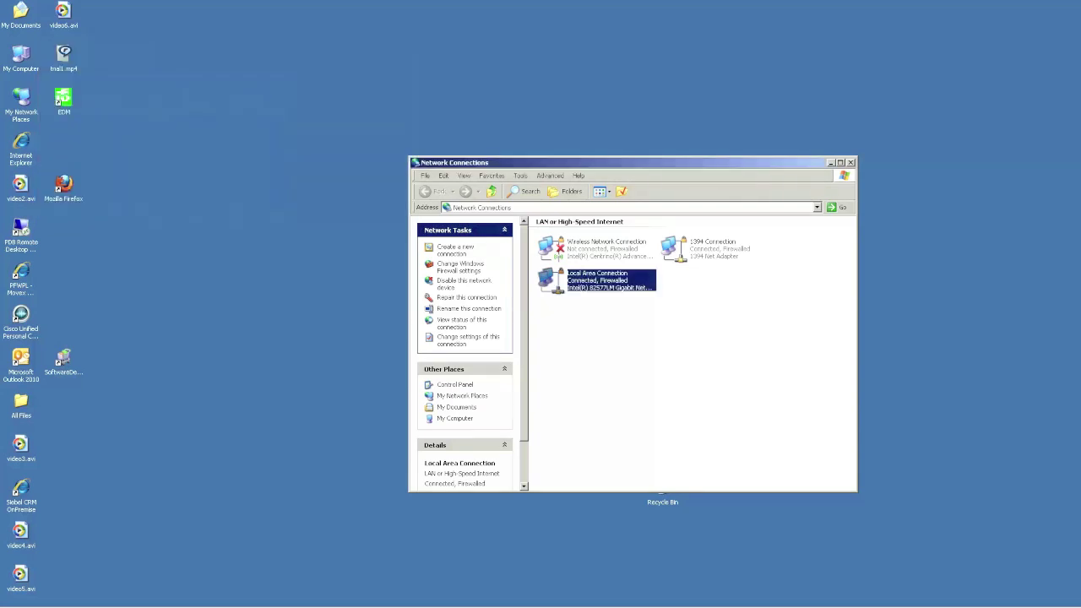
{"action": "key", "text": "alt+F4"}
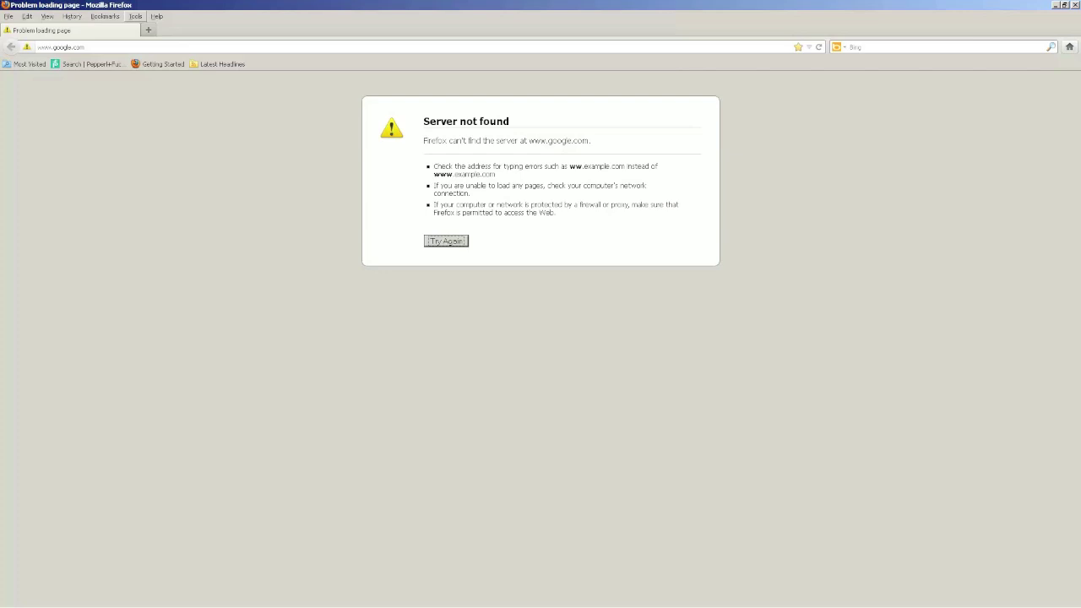
- In Firefox, check the advanced network connection settings for the No proxy option and confirm them
{"action": "left_click", "coordinate": [136, 16]}
{"action": "left_click", "coordinate": [148, 111]}
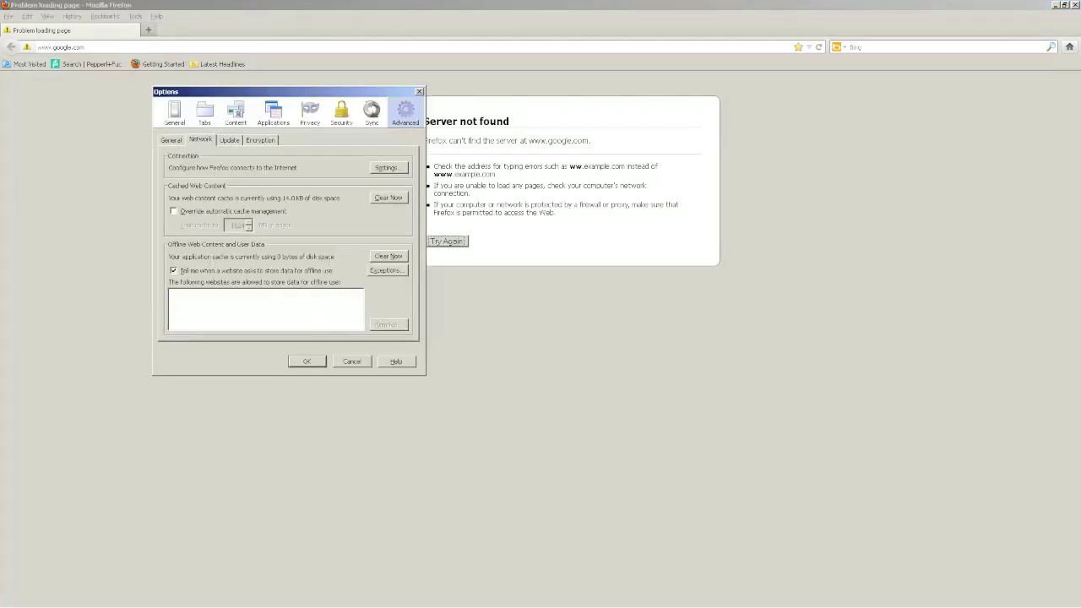
{"action": "key", "text": "alt+e"}
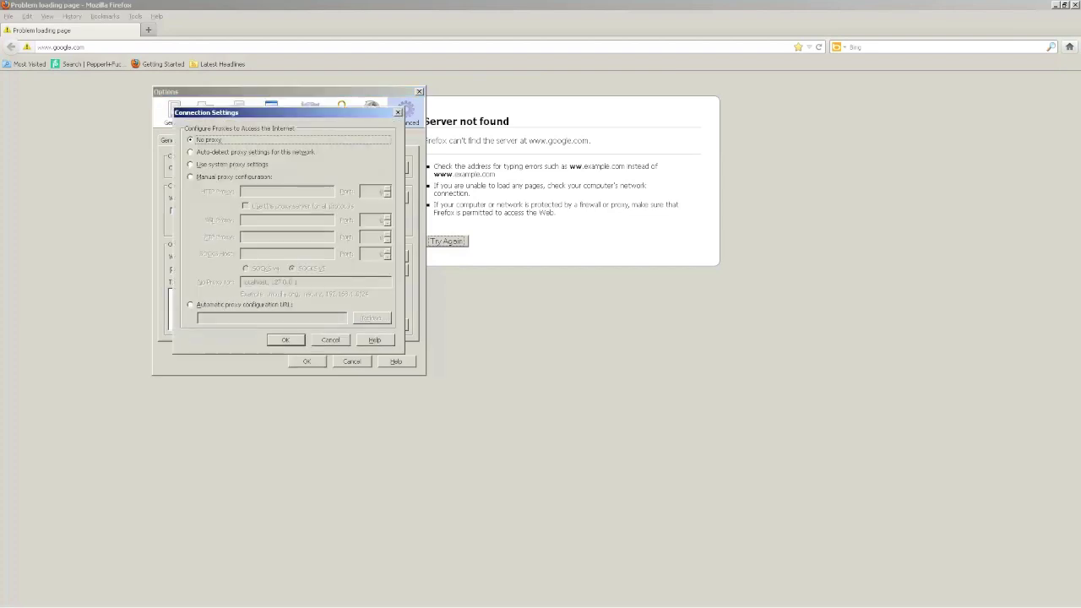
{"action": "key", "text": "Return"}
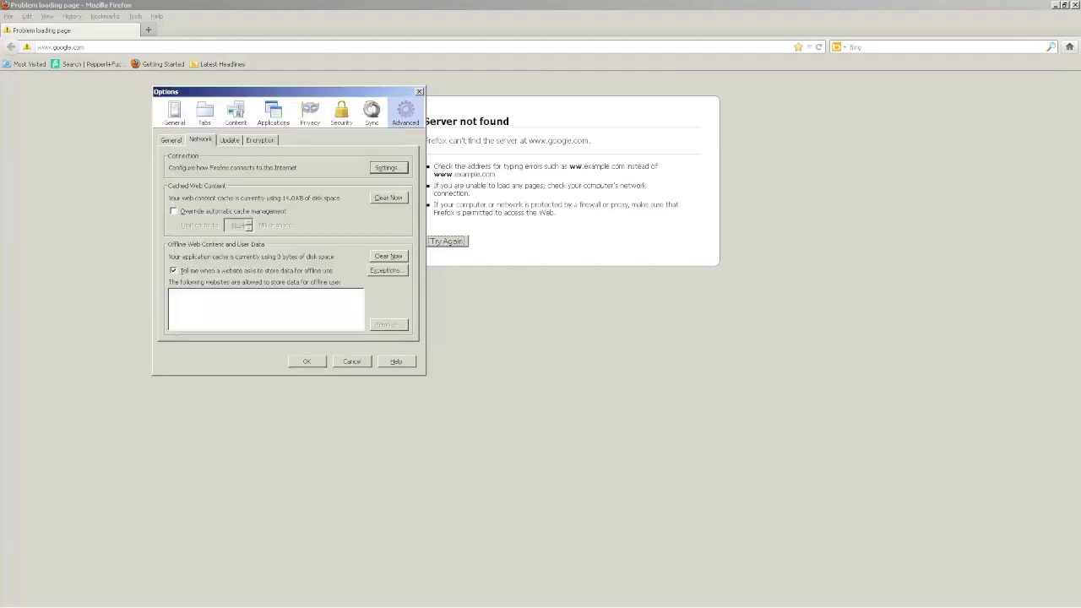
{"action": "key", "text": "Return"}
- Load the gateway's web interface at 172.18.30.70
{"action": "left_click", "coordinate": [61, 46]}
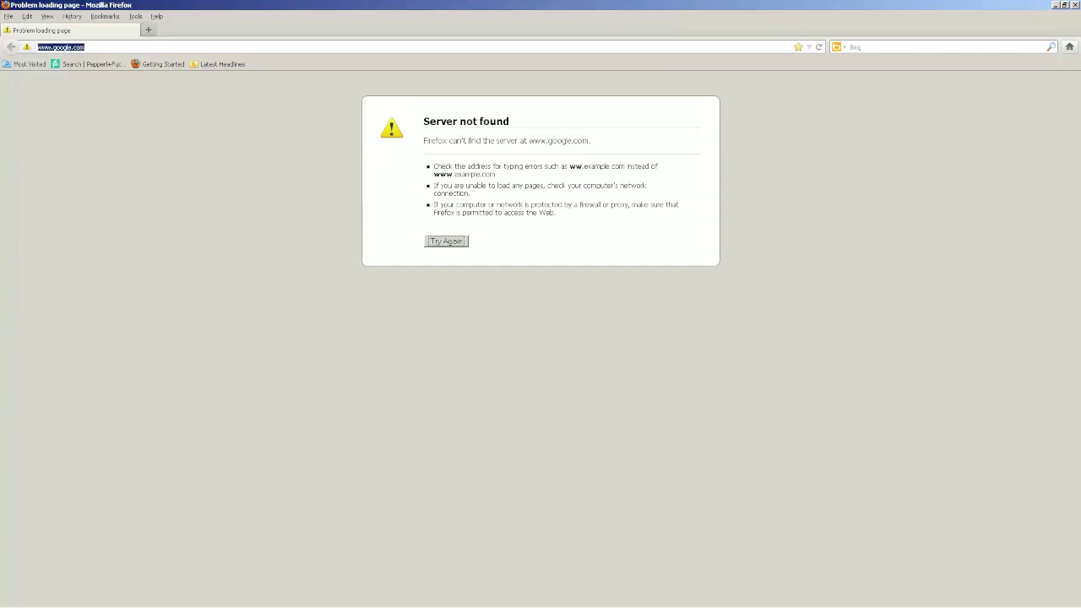
{"action": "type", "text": "172"}
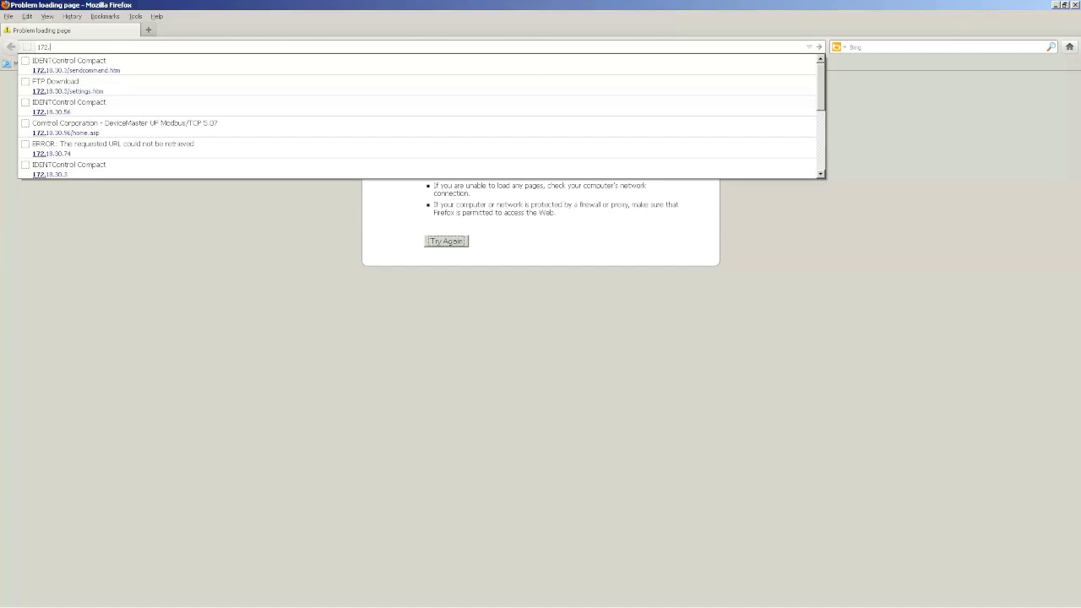
{"action": "type", "text": ".18.30"}
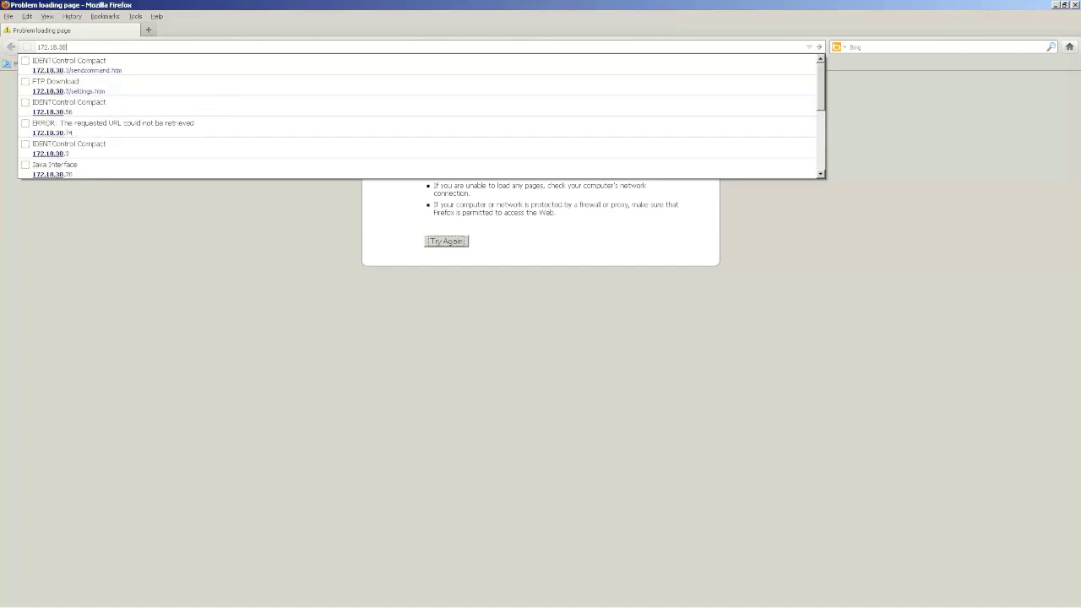
{"action": "type", "text": ".70"}
{"action": "key", "text": "Return"}
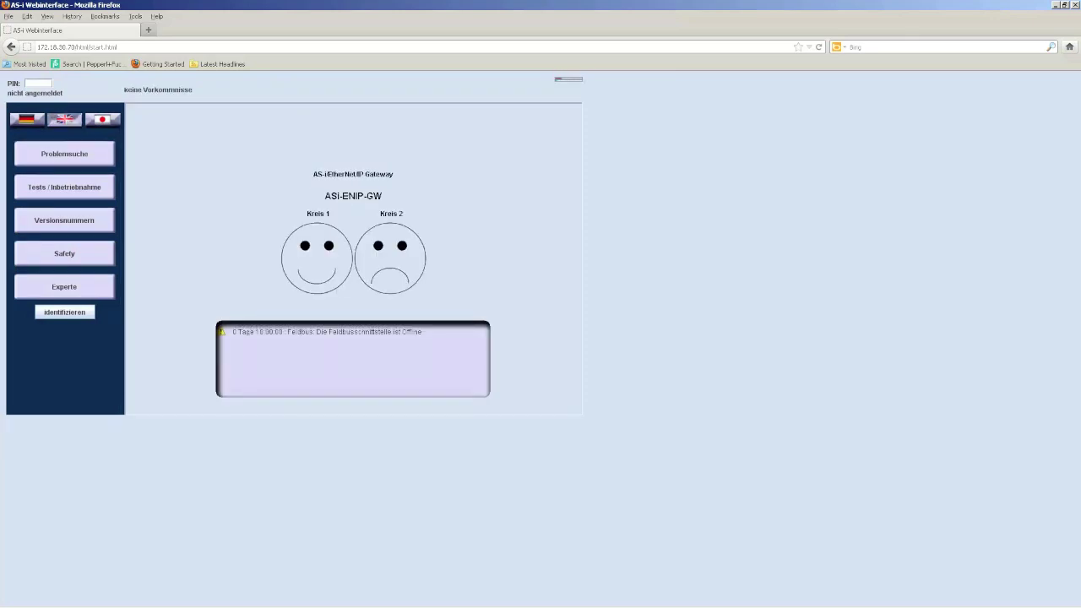
- Switch the gateway's web interface to English and log in with the PIN
{"action": "left_click", "coordinate": [64, 119]}
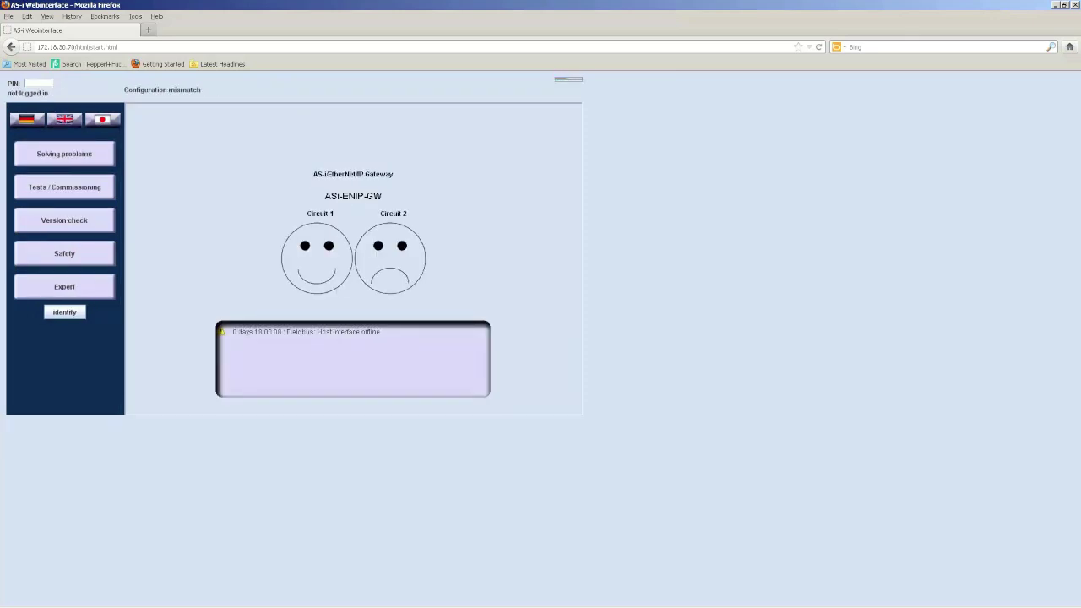
{"action": "type", "text": "•••"}
{"action": "key", "text": "Return"}
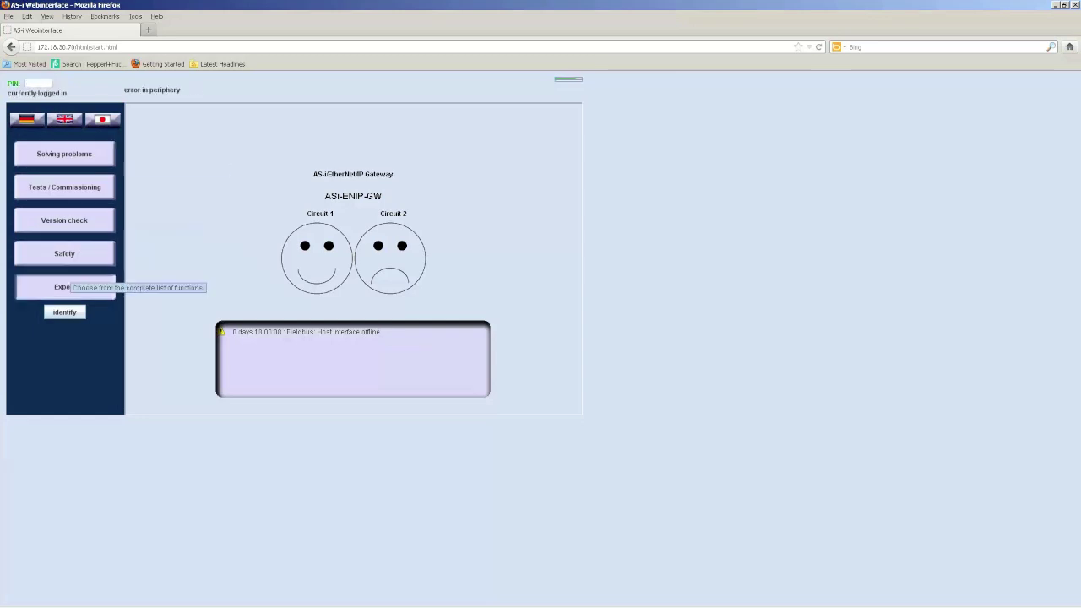
- Open the Expert function list and examine the devices on Circuit 1 across all addresses
{"action": "left_click", "coordinate": [64, 286]}
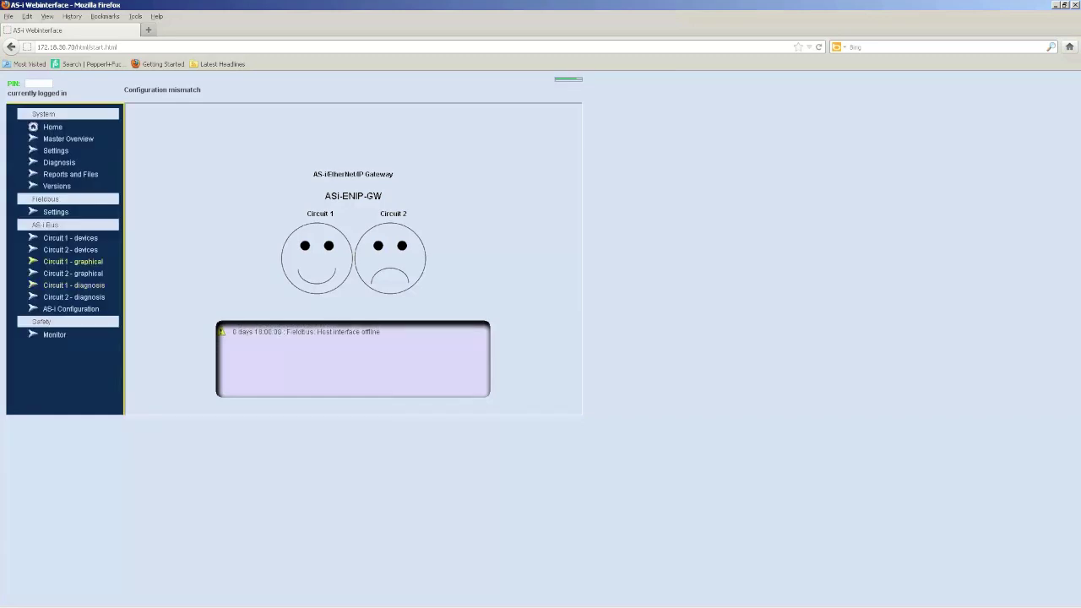
{"action": "left_click", "coordinate": [70, 237]}
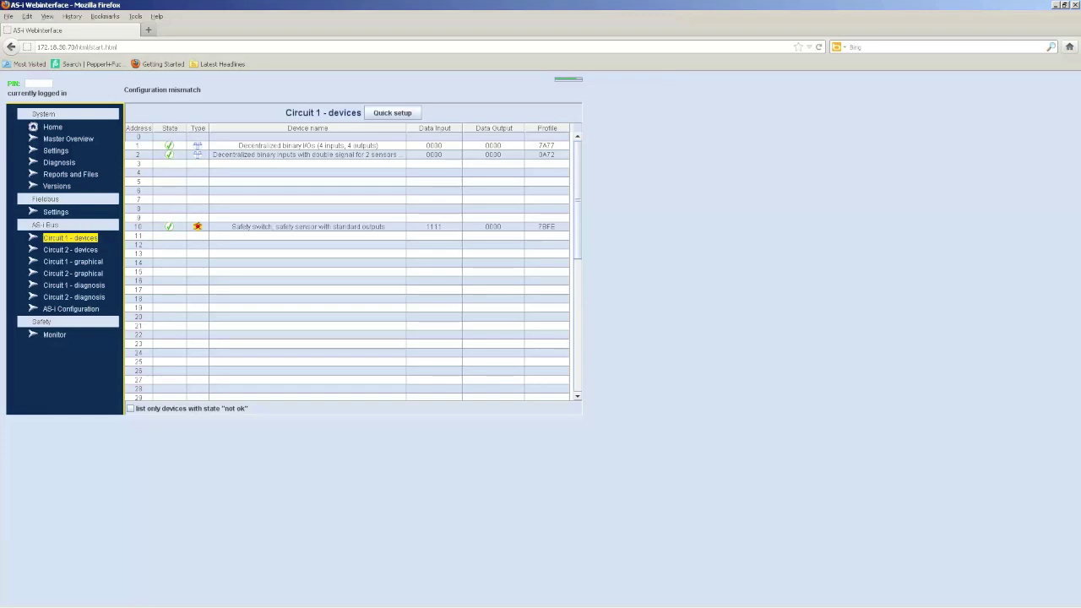
{"action": "scroll", "coordinate": [347, 266], "scroll_direction": "down", "scroll_amount": 4}
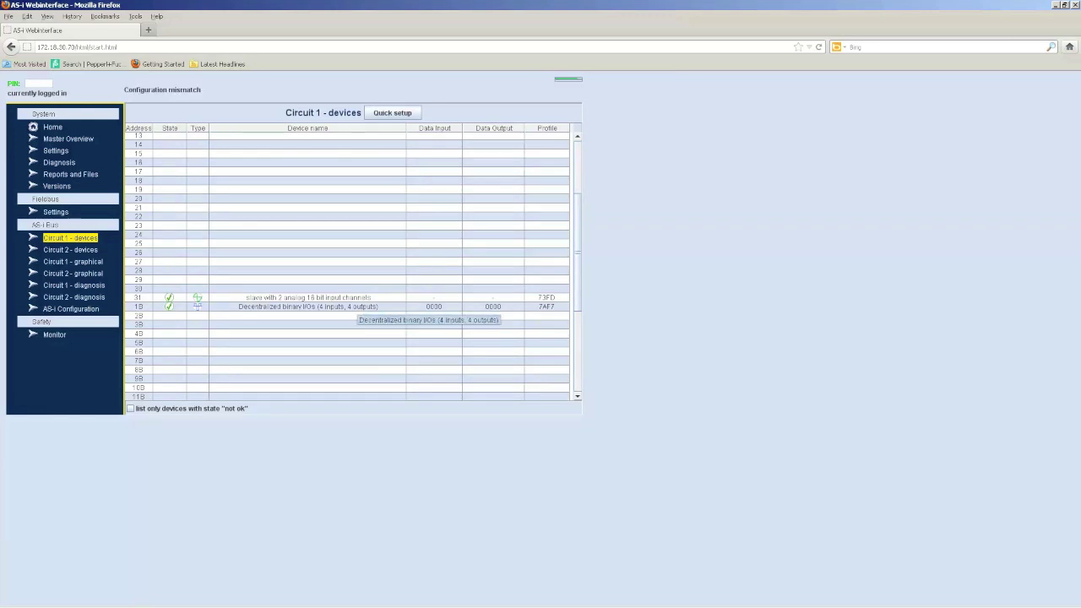
{"action": "scroll", "coordinate": [307, 306], "scroll_direction": "up", "scroll_amount": 4}
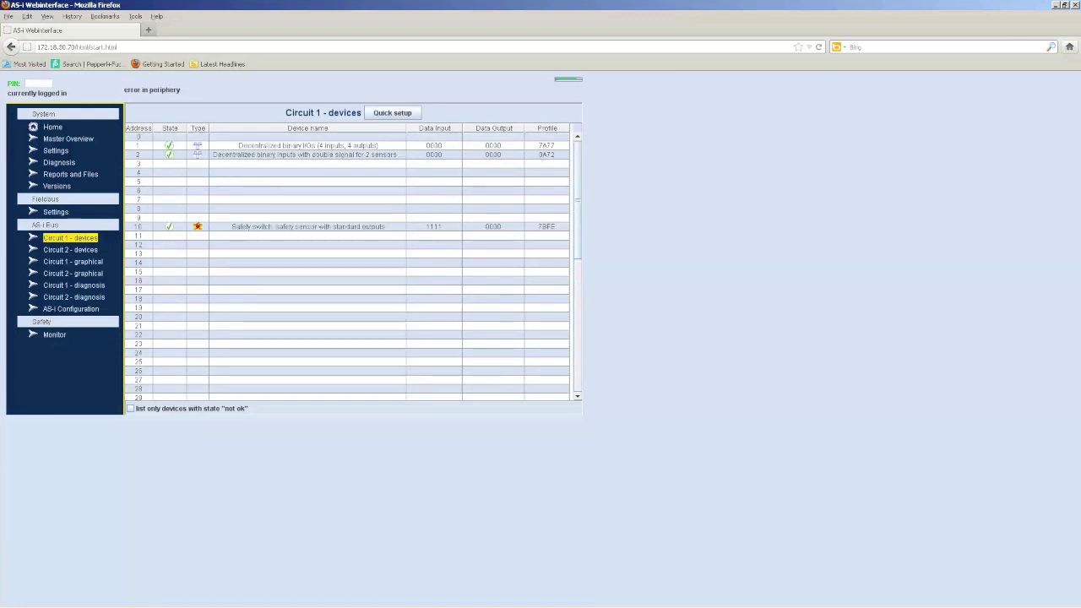
- In the Circuit 1 graphical view, spread out the stacked blocks by moving devices 1B, 2 and 10 away from the stack
{"action": "left_click", "coordinate": [72, 261]}
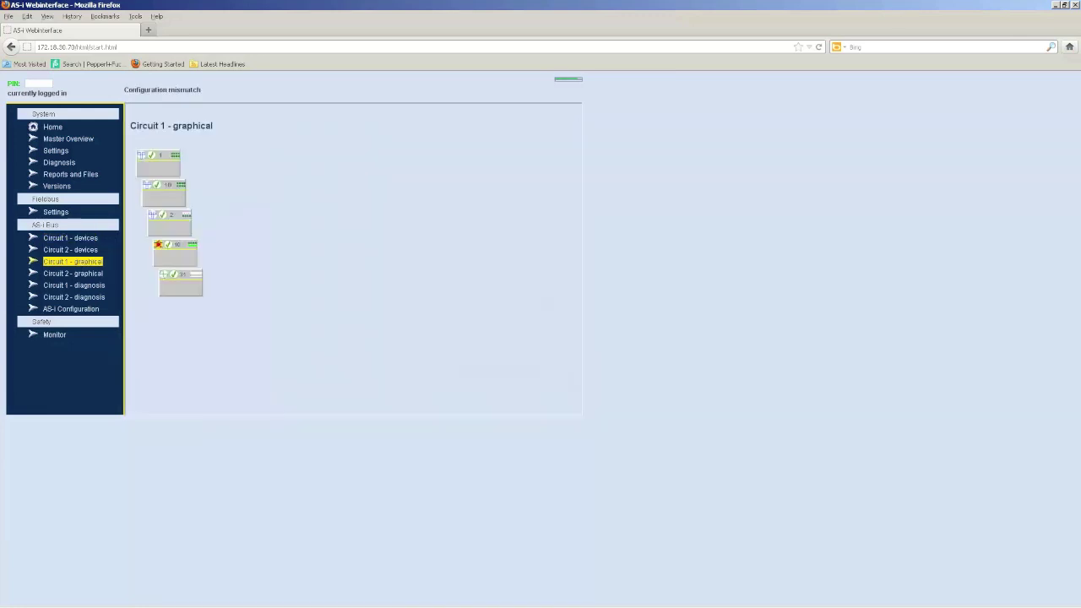
{"action": "left_click_drag", "start_coordinate": [164, 193], "coordinate": [219, 160]}
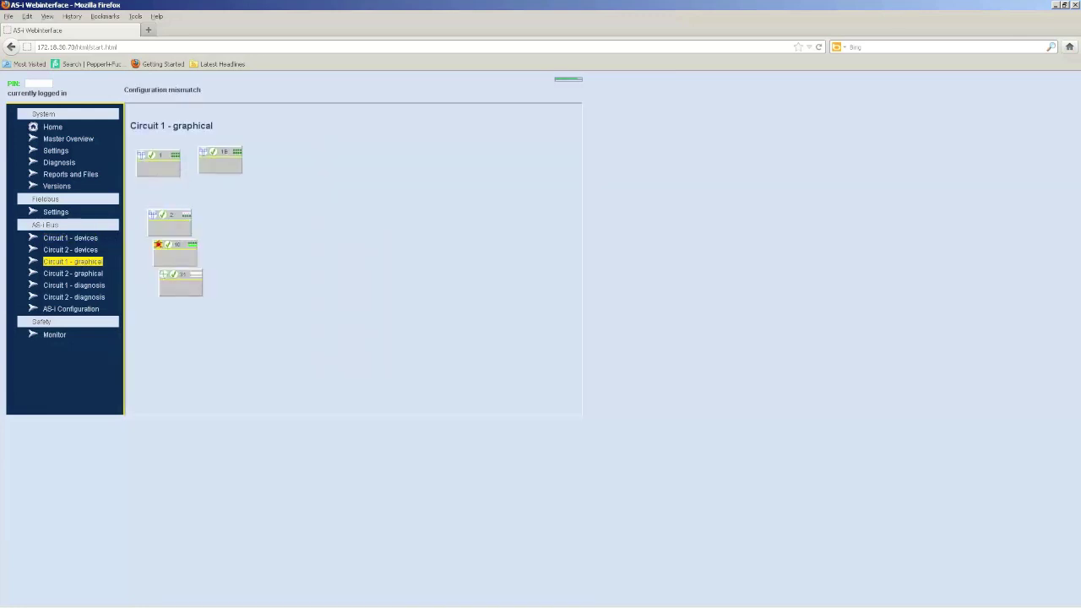
{"action": "left_click_drag", "start_coordinate": [169, 216], "coordinate": [254, 201]}
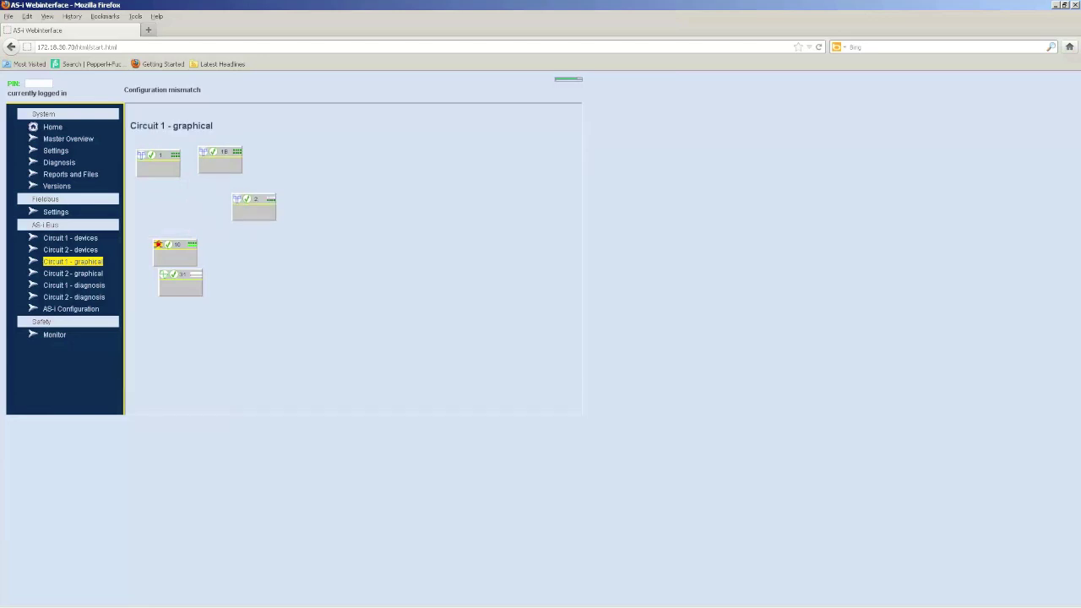
{"action": "left_click_drag", "start_coordinate": [175, 245], "coordinate": [299, 157]}
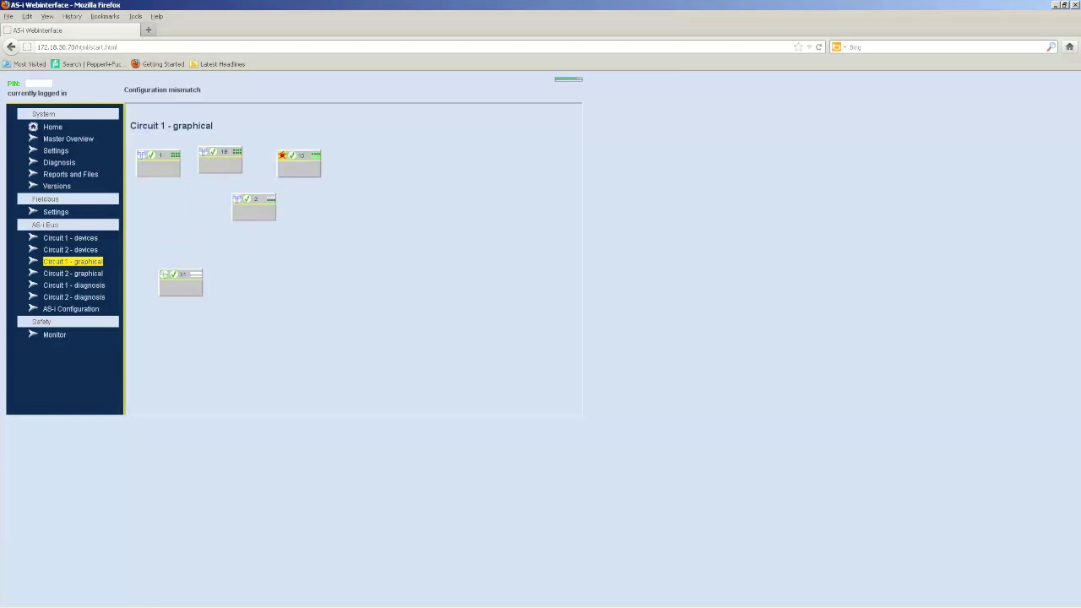
- Show the Circuit 1 diagnosis with its error counters
{"action": "left_click", "coordinate": [73, 284]}
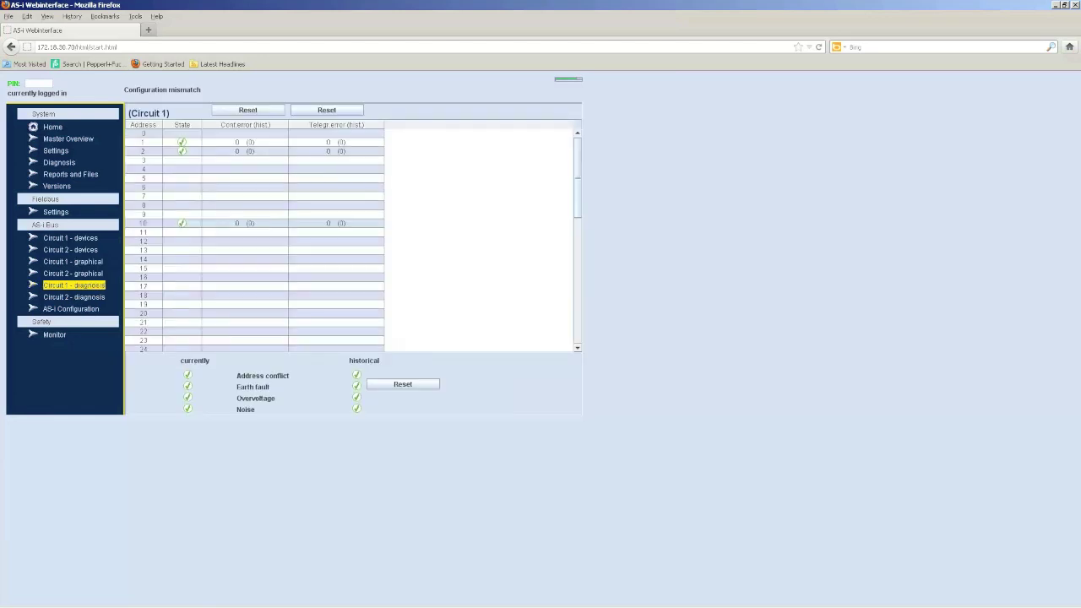